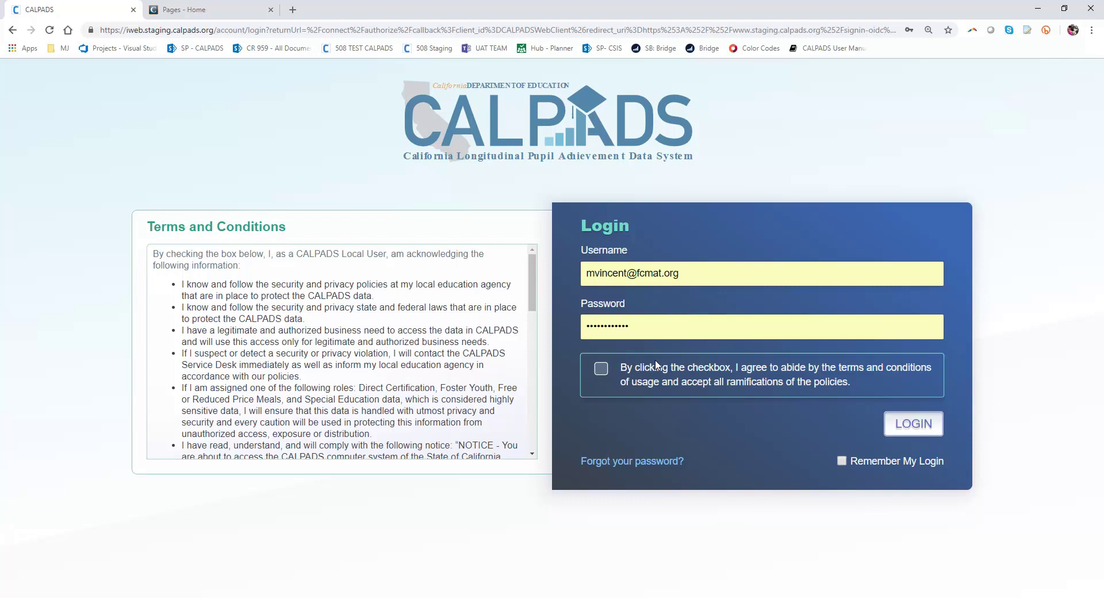
# Step: Accept the CALPADS terms and conditions and log in
pyautogui.click(606, 369)
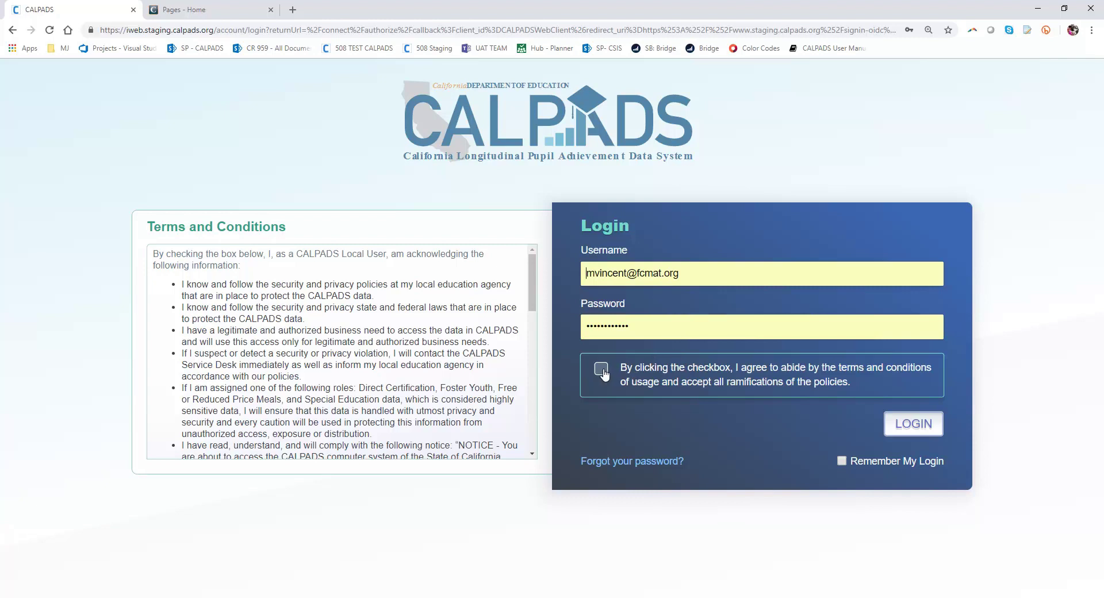
pyautogui.click(918, 427)
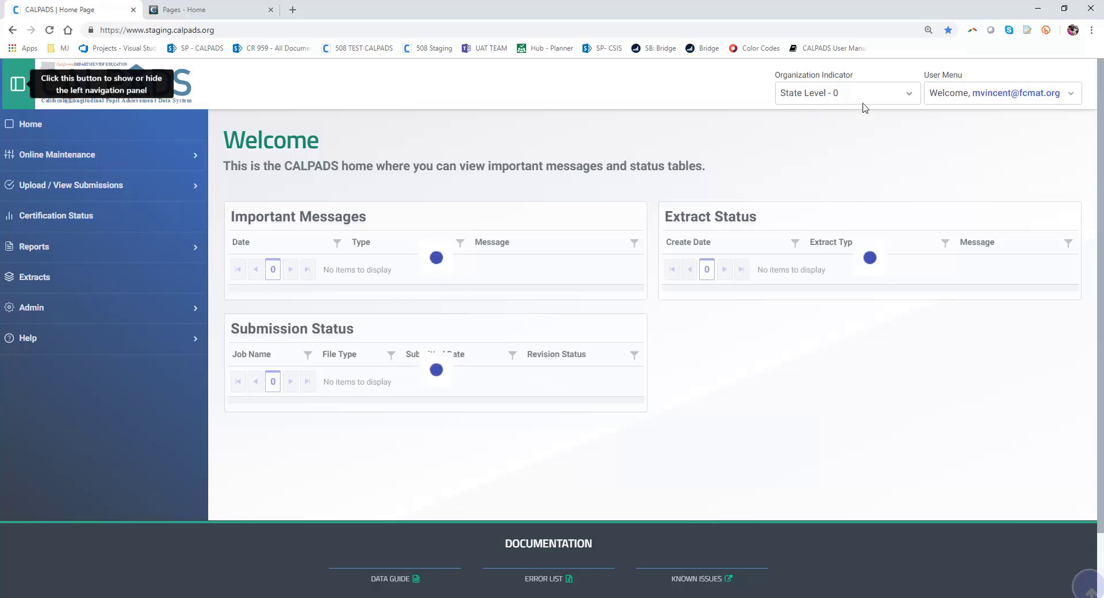
# Step: Switch the organization to Palo Alto Unified - 4369641 and go to Admin > User Management
pyautogui.click(879, 96)
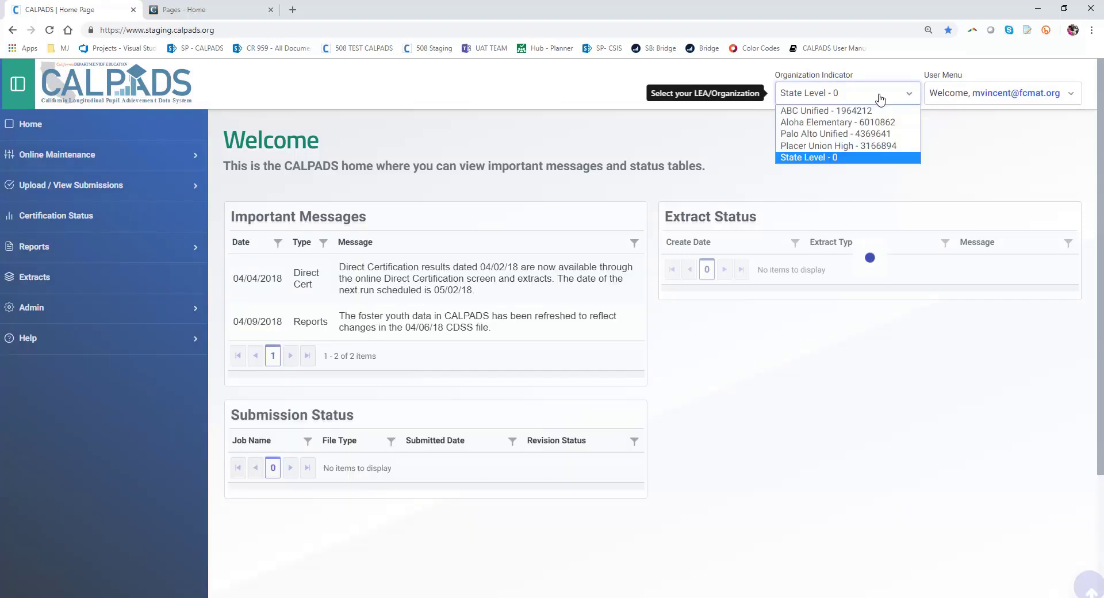
pyautogui.click(849, 136)
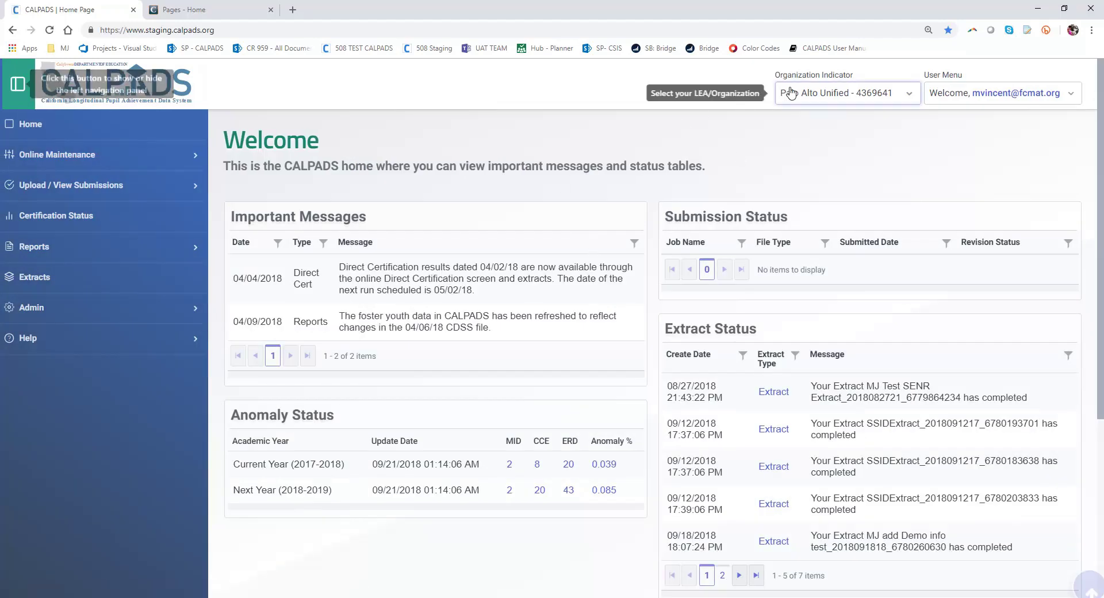
pyautogui.click(87, 308)
pyautogui.click(72, 334)
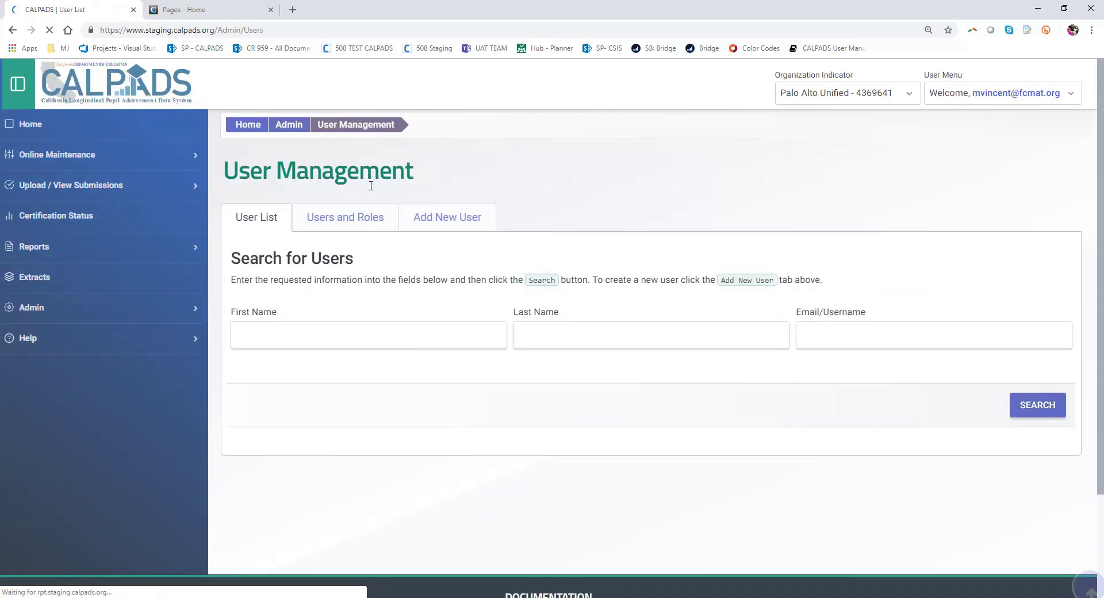
# Step: Open the Add New User form in User Management
pyautogui.click(474, 226)
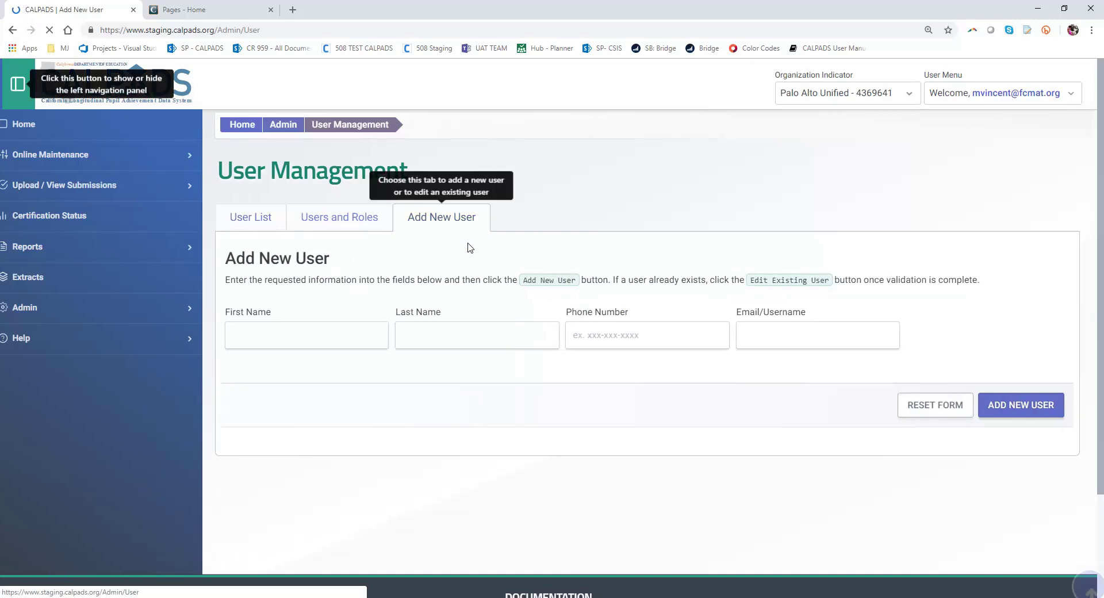
# Step: Enter the new user's name, phone number and corrected e-mail/username, then create the account
pyautogui.click(324, 336)
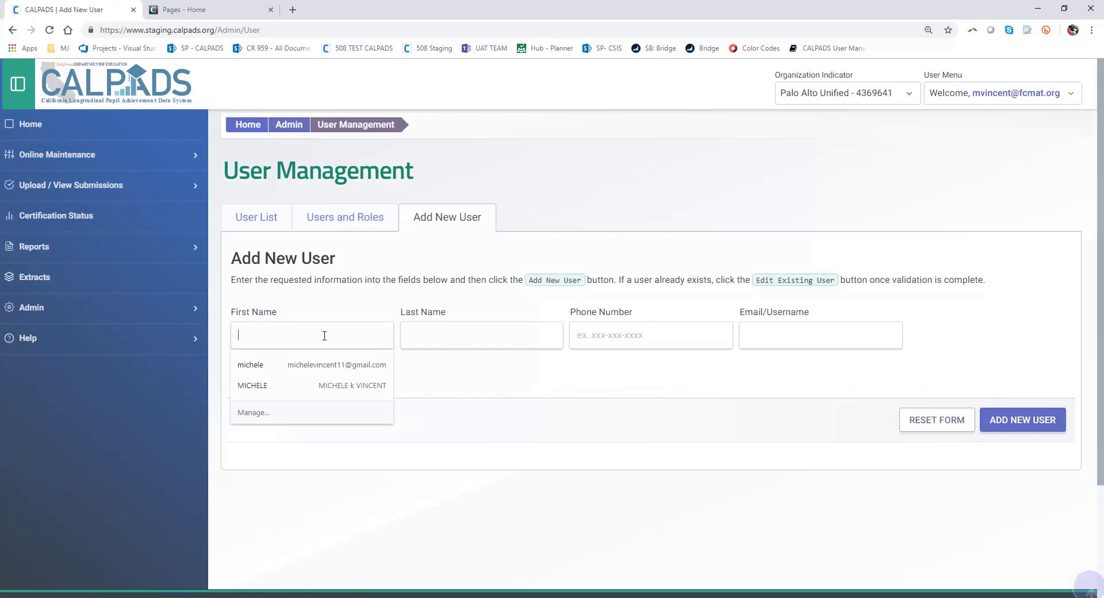
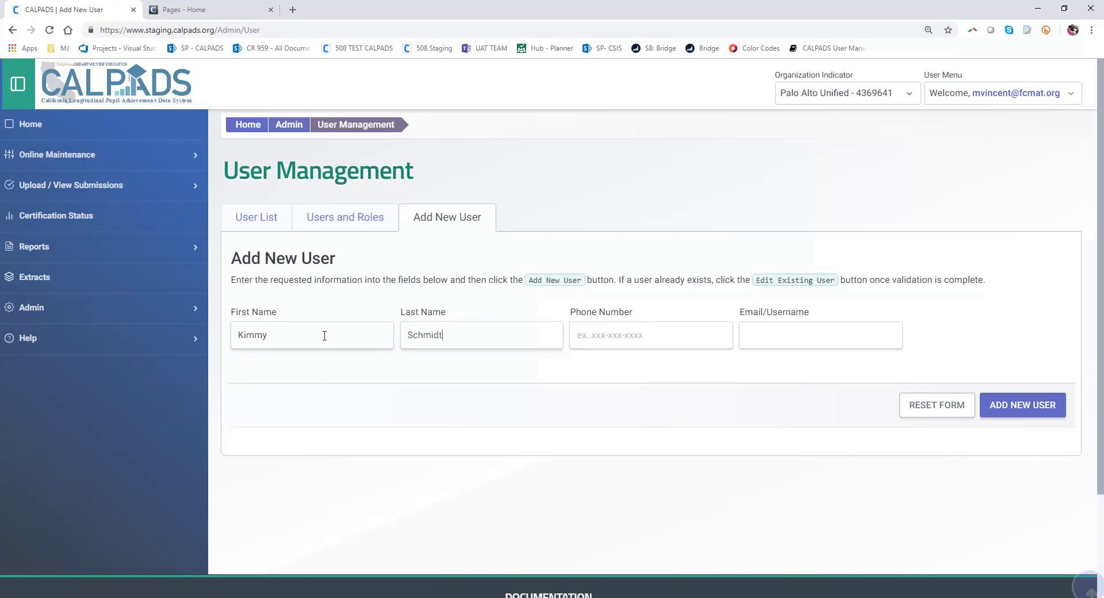
pyautogui.press('Tab')
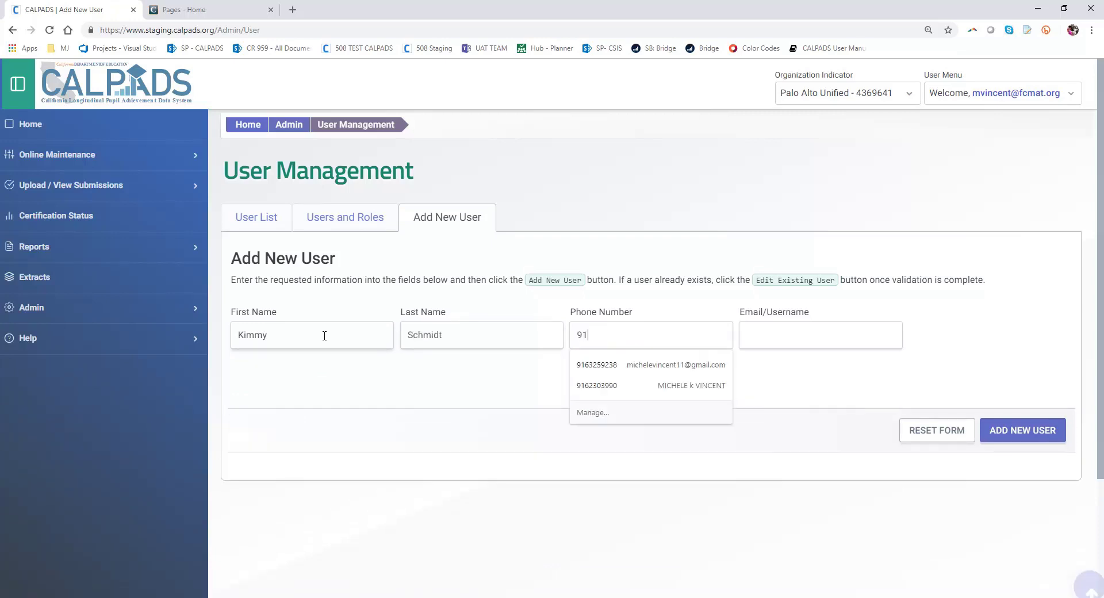
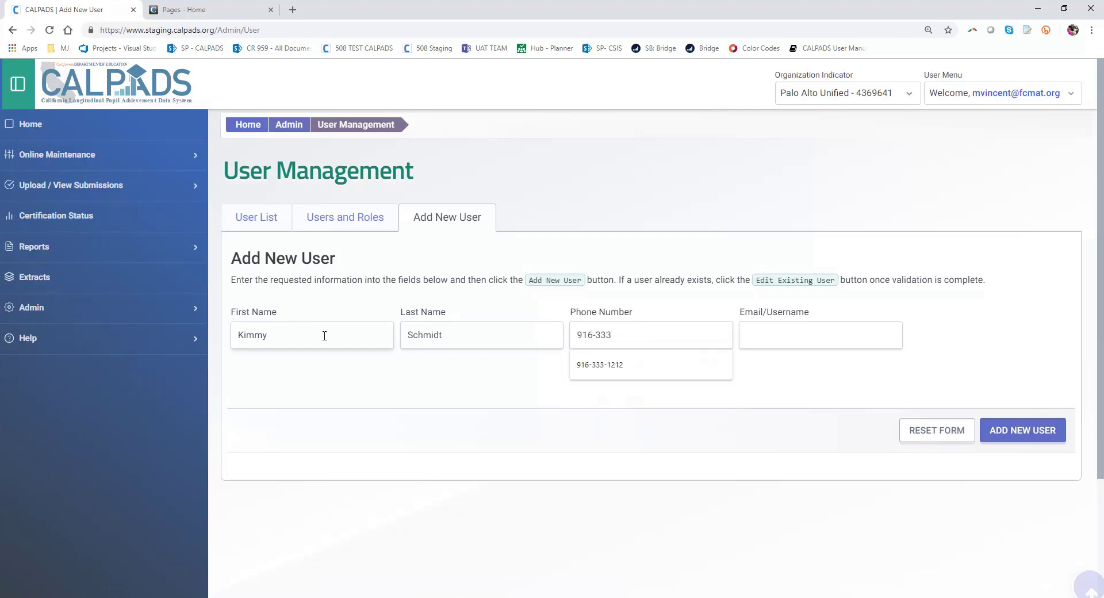
pyautogui.press('Tab')
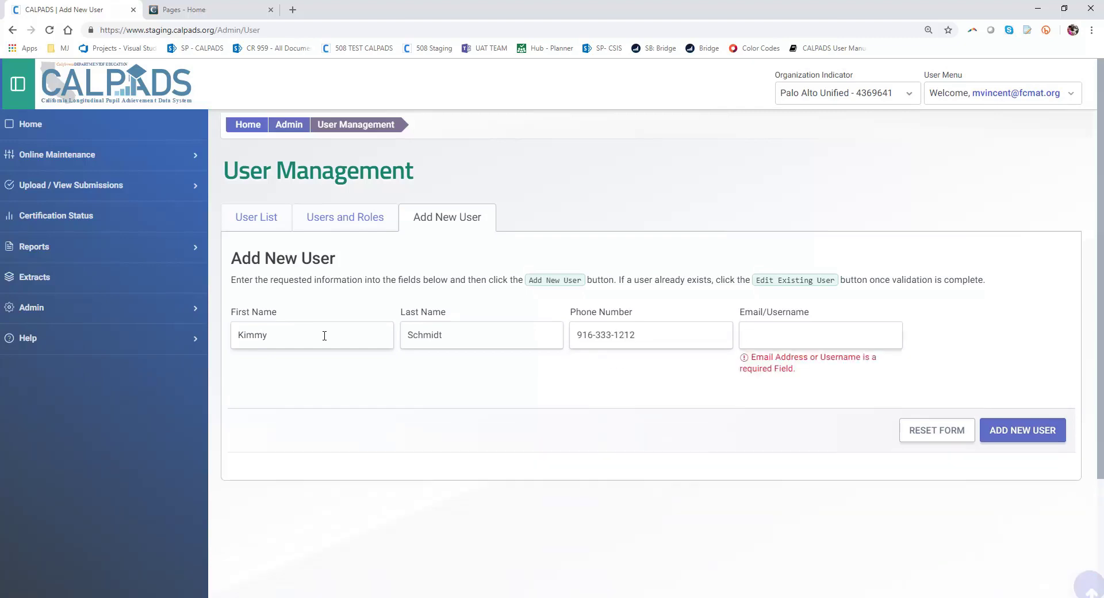
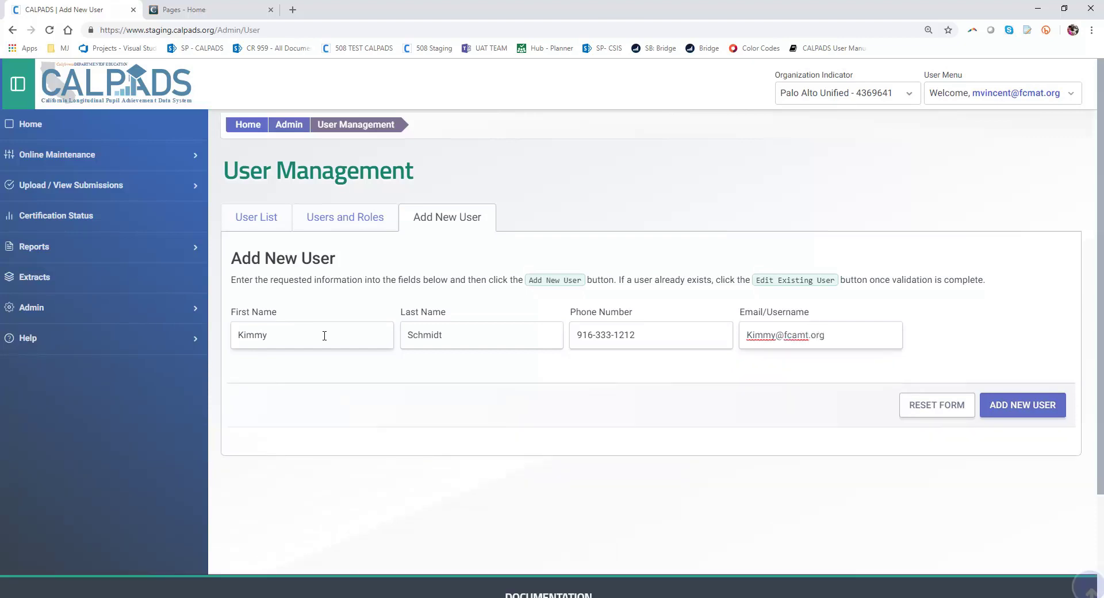
pyautogui.click(1027, 416)
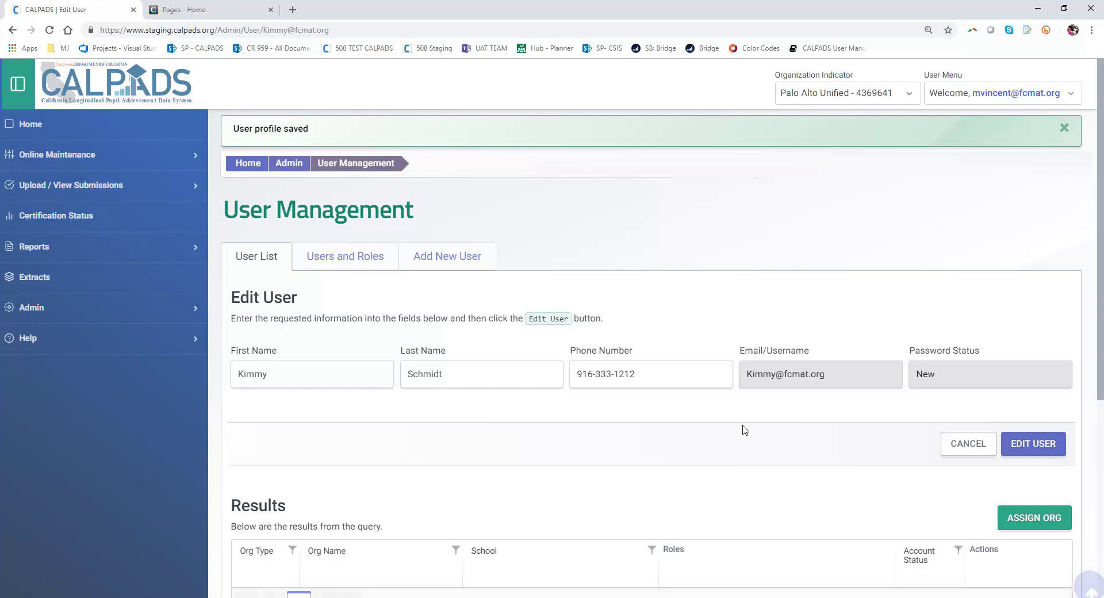
# Step: Dismiss the profile-saved banner and start assigning an organization to the new user
pyautogui.click(1063, 129)
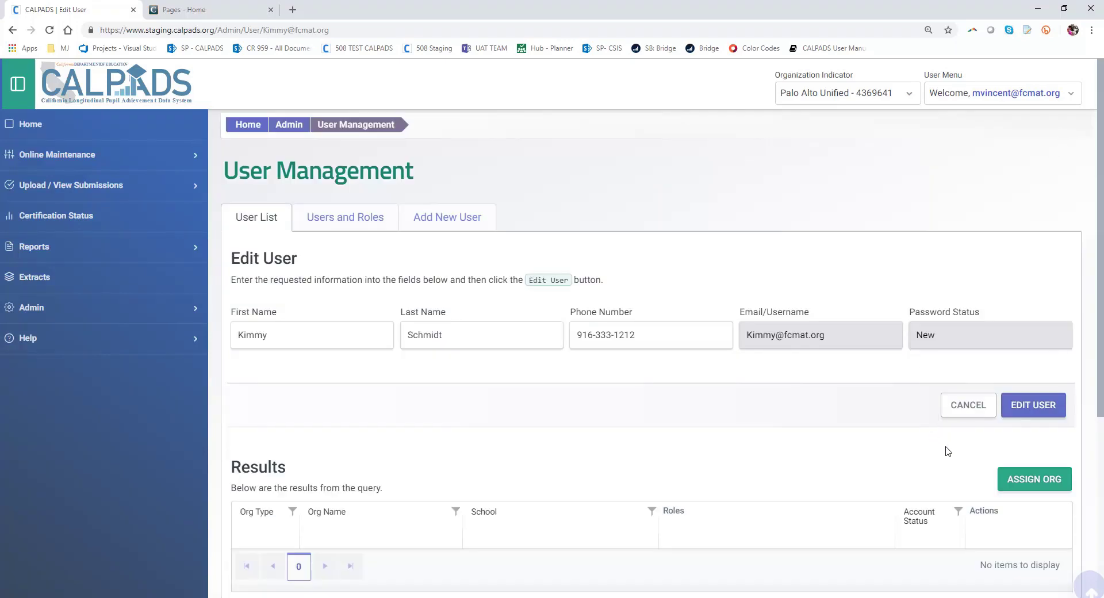
pyautogui.click(1025, 487)
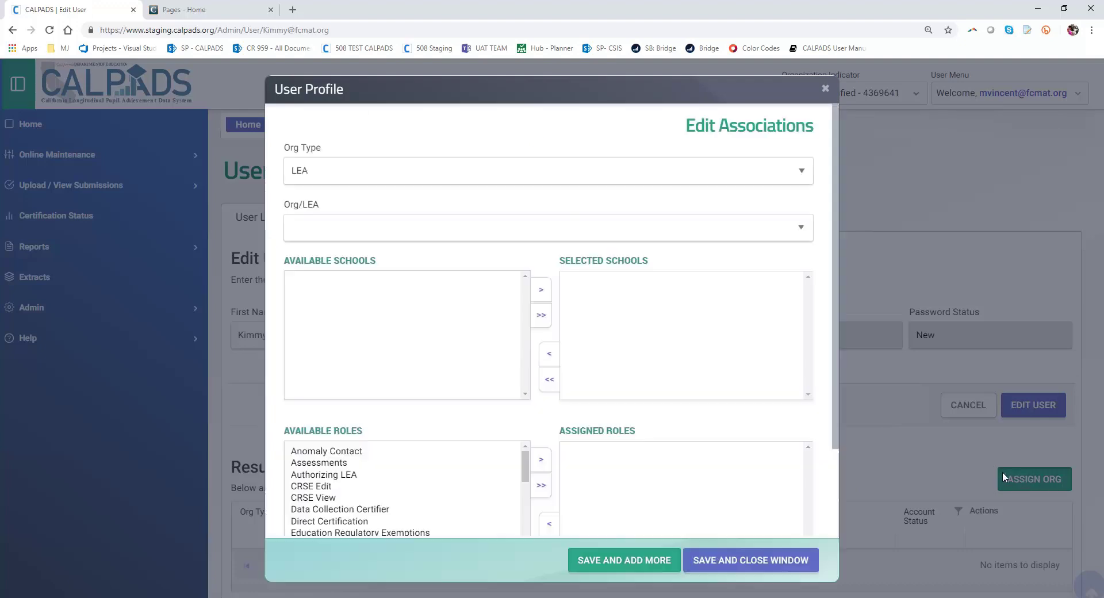
# Step: Set the organization type to LEA and pick Palo Alto Unified - 4369641
pyautogui.click(477, 173)
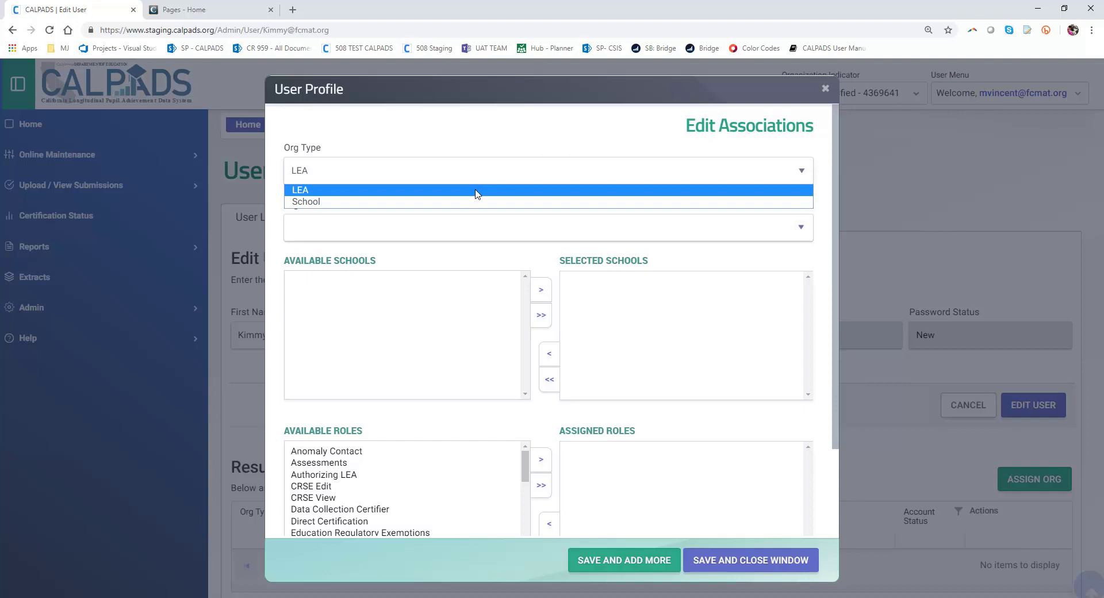
pyautogui.click(475, 191)
pyautogui.click(377, 236)
pyautogui.click(371, 306)
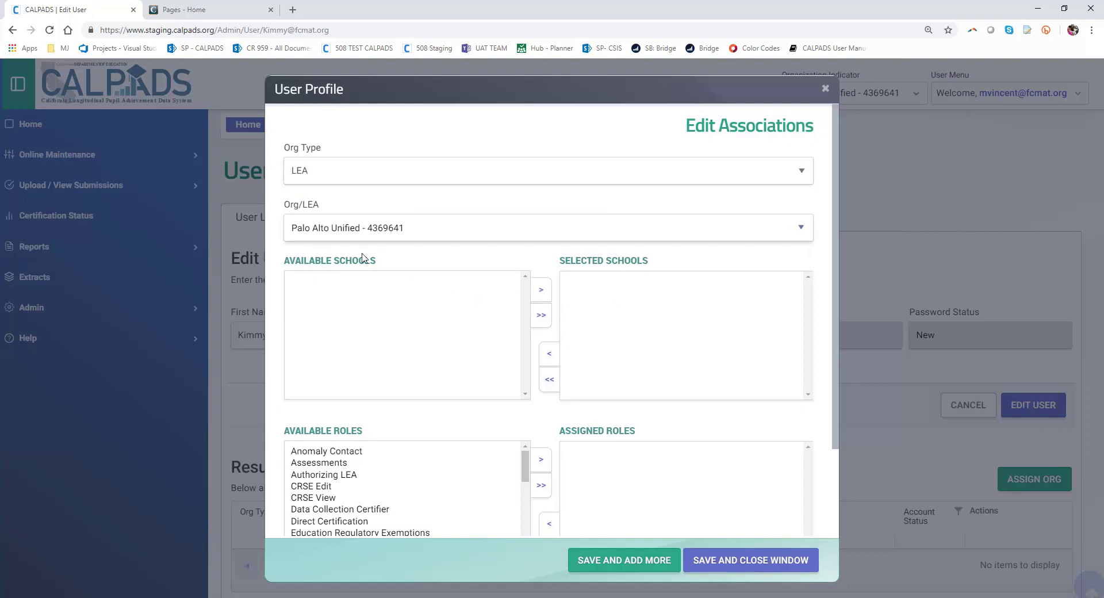
pyautogui.scroll(-1, 432, 345)
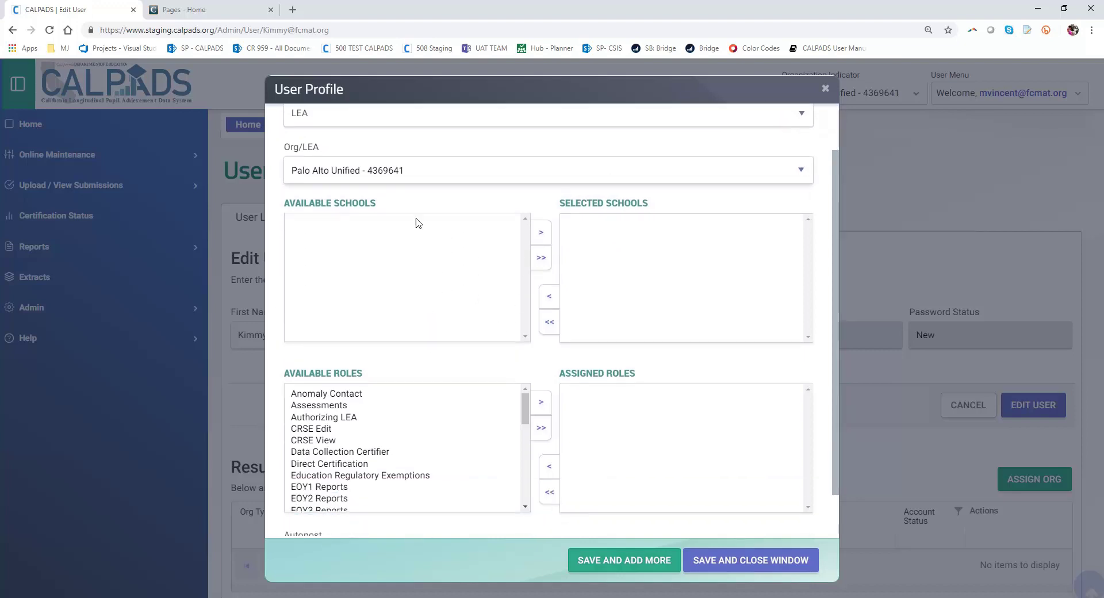
pyautogui.scroll(-1, 345, 210)
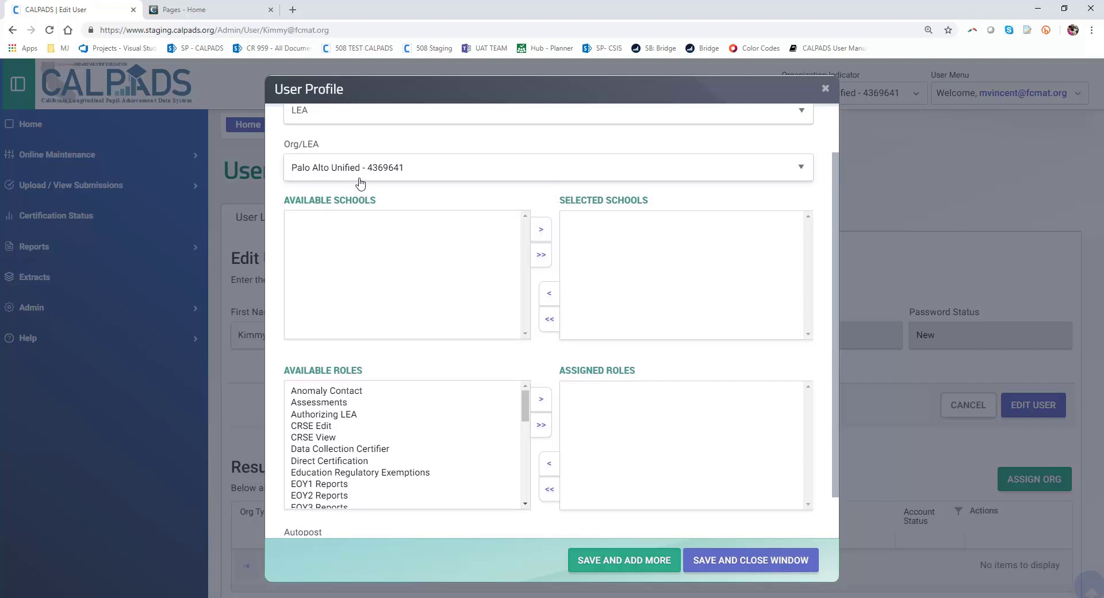
pyautogui.scroll(1, 358, 189)
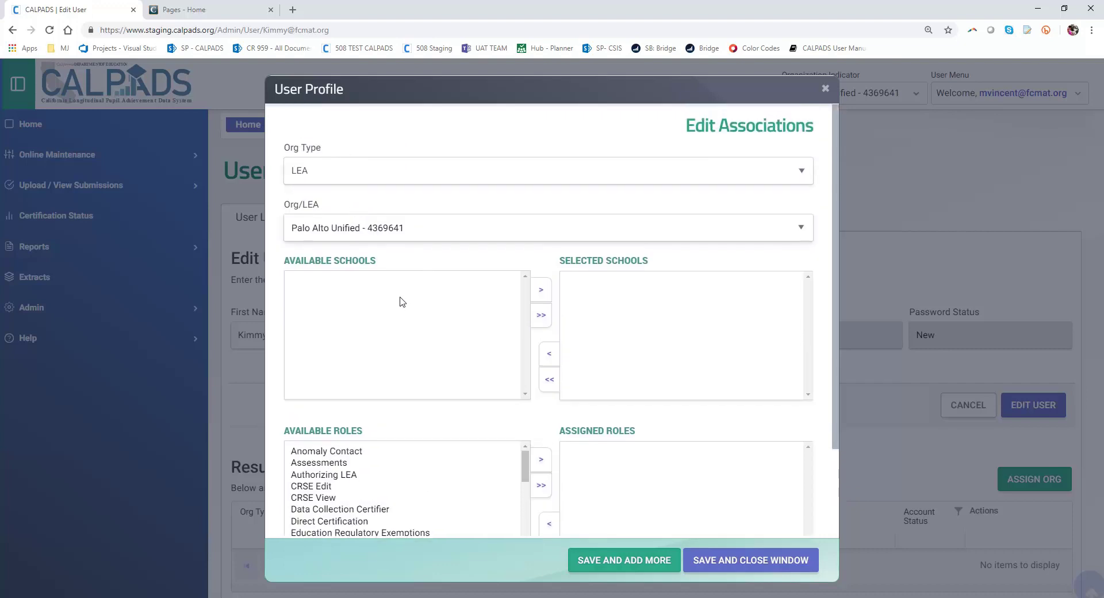
pyautogui.scroll(-1, 472, 436)
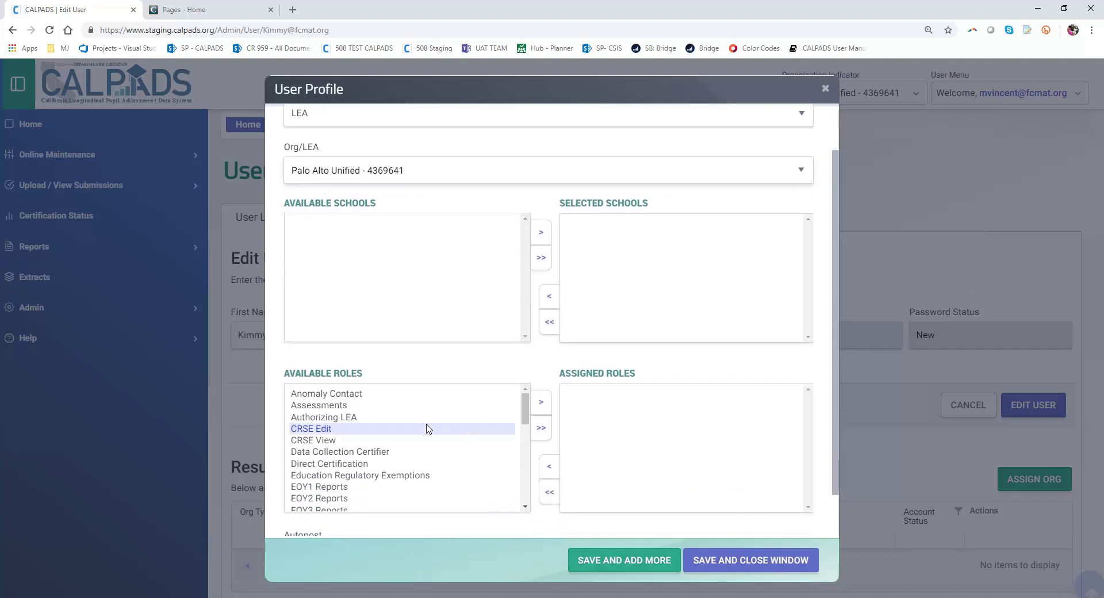
# Step: Assign every available role, set Autopost to Both, and save the roles
pyautogui.click(427, 429)
pyautogui.scroll(-1, 426, 426)
pyautogui.hotkey('ctrl', 'a')
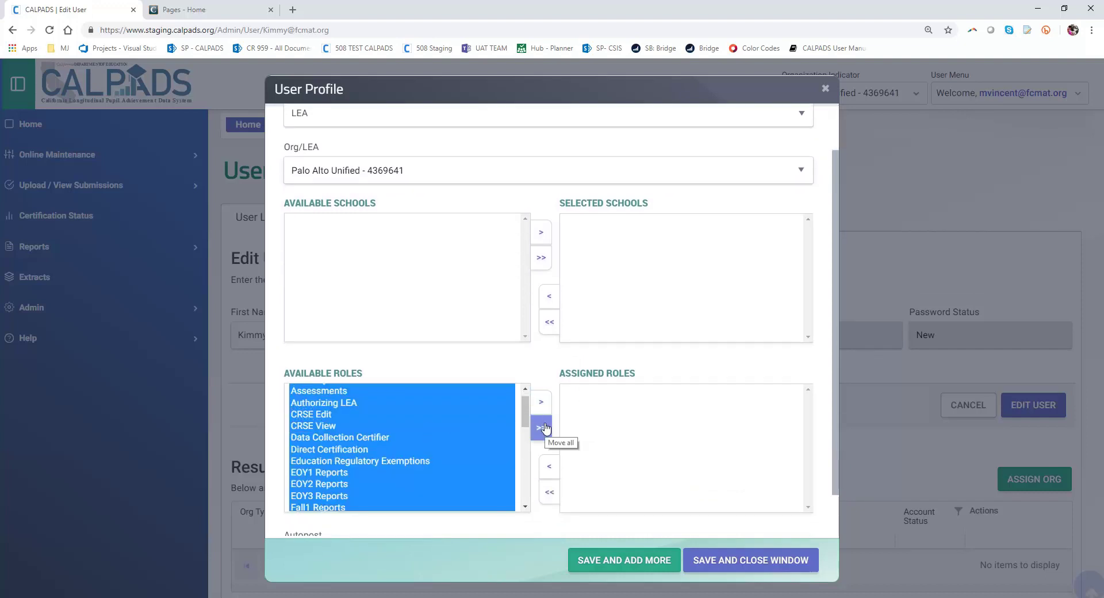
pyautogui.click(543, 428)
pyautogui.scroll(-2, 662, 457)
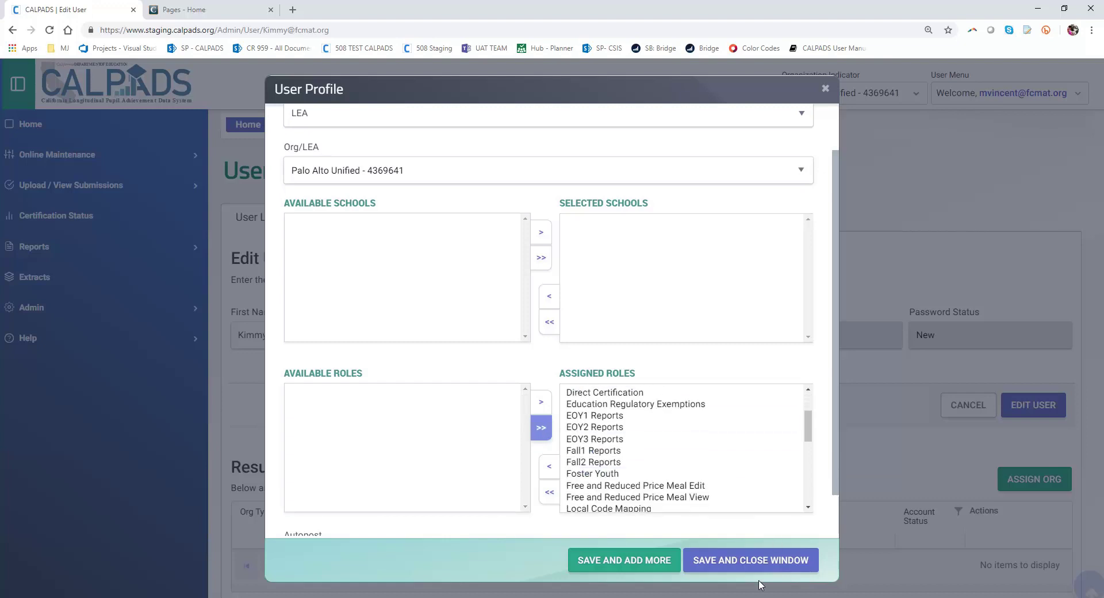
pyautogui.scroll(-3, 725, 483)
pyautogui.scroll(-1, 762, 521)
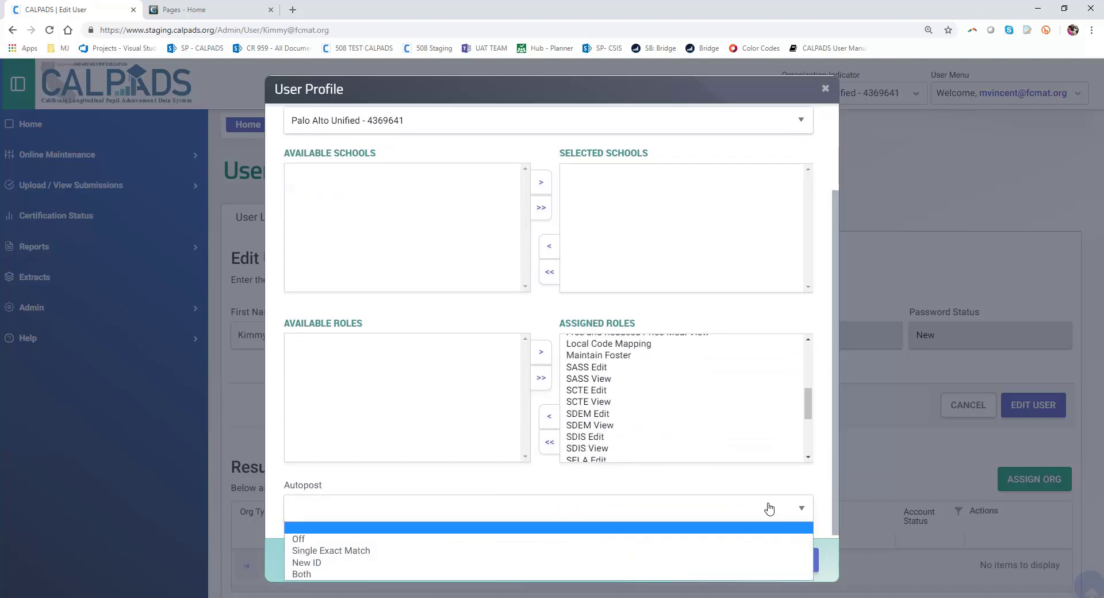
pyautogui.click(628, 518)
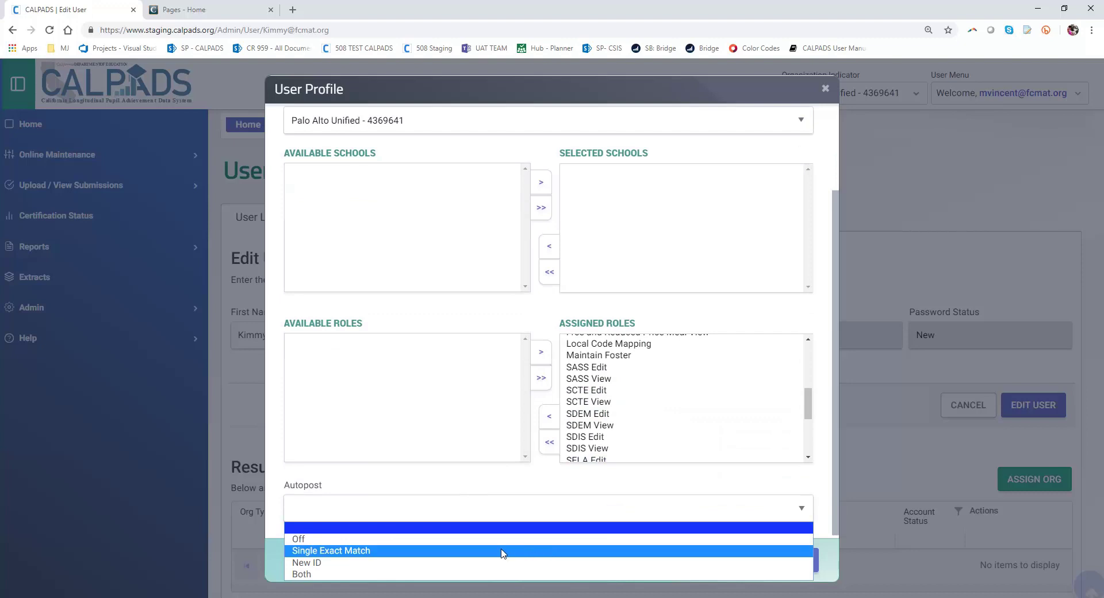
pyautogui.click(460, 574)
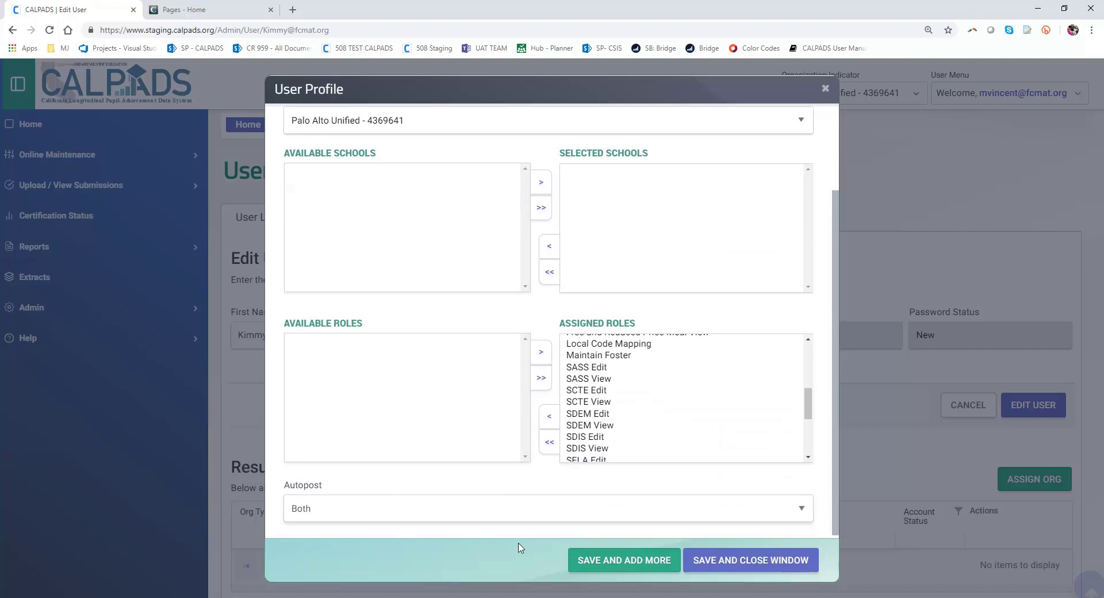
pyautogui.click(721, 566)
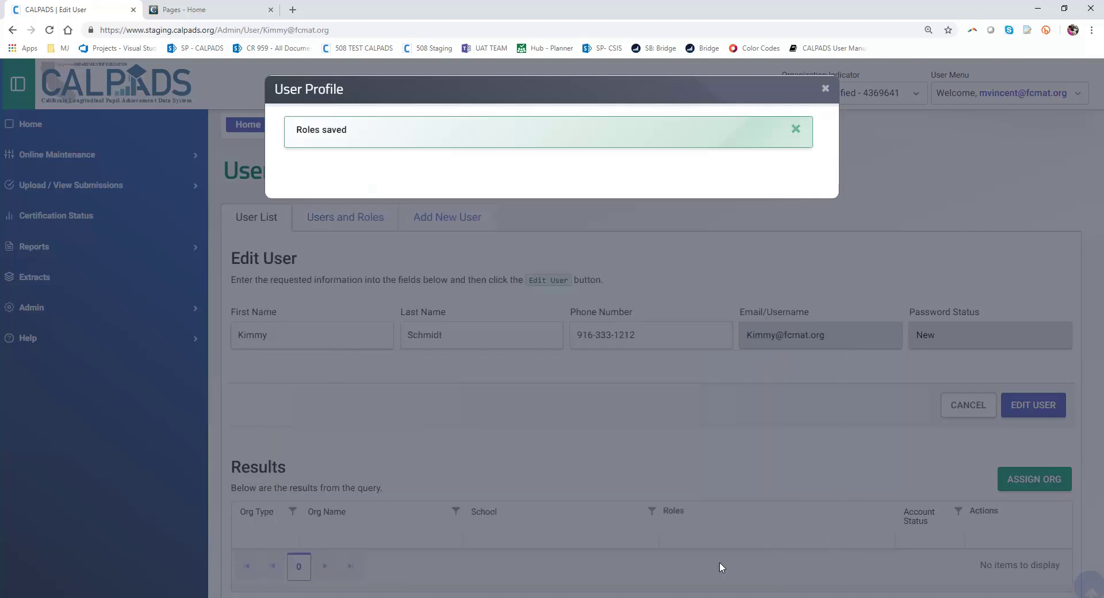
# Step: Close the Roles saved dialog, then expand and collapse the 38 Palo Alto Unified roles
pyautogui.click(826, 97)
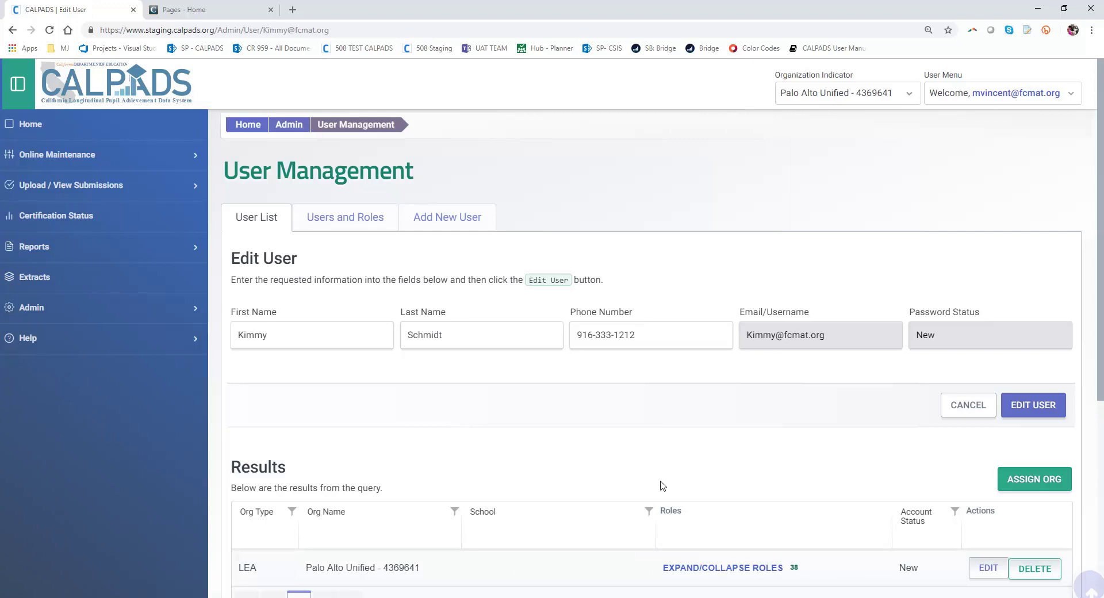
pyautogui.scroll(-2, 520, 409)
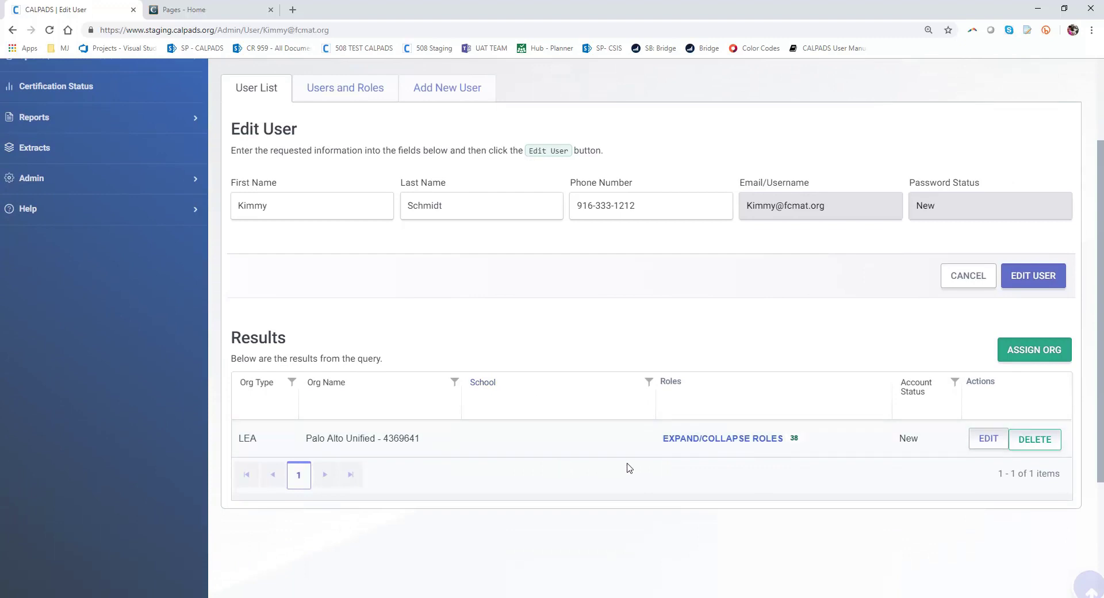
pyautogui.click(721, 439)
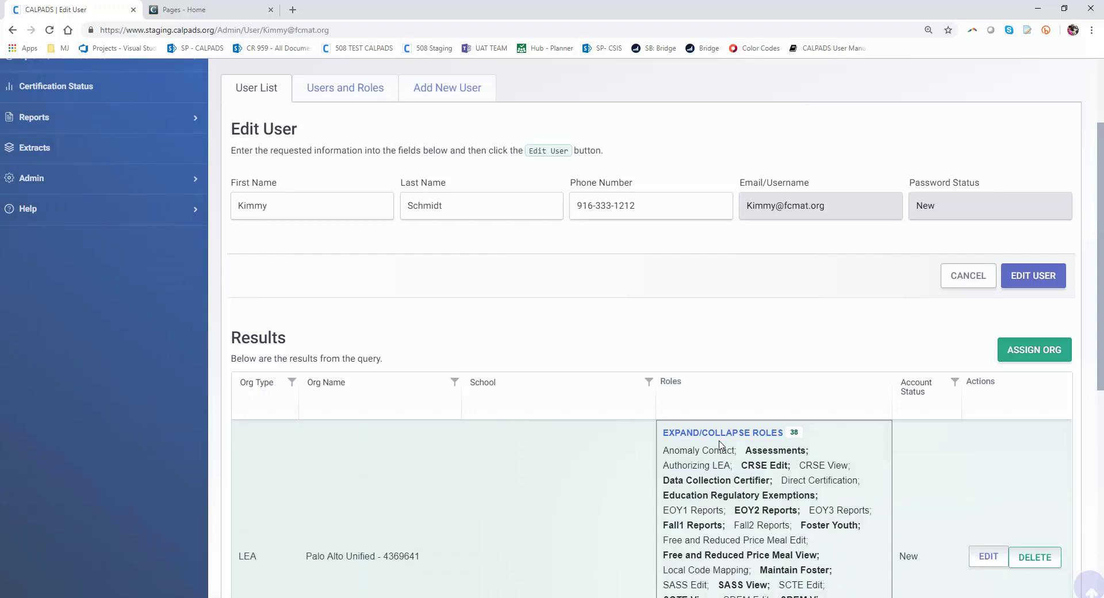
pyautogui.scroll(-1, 731, 449)
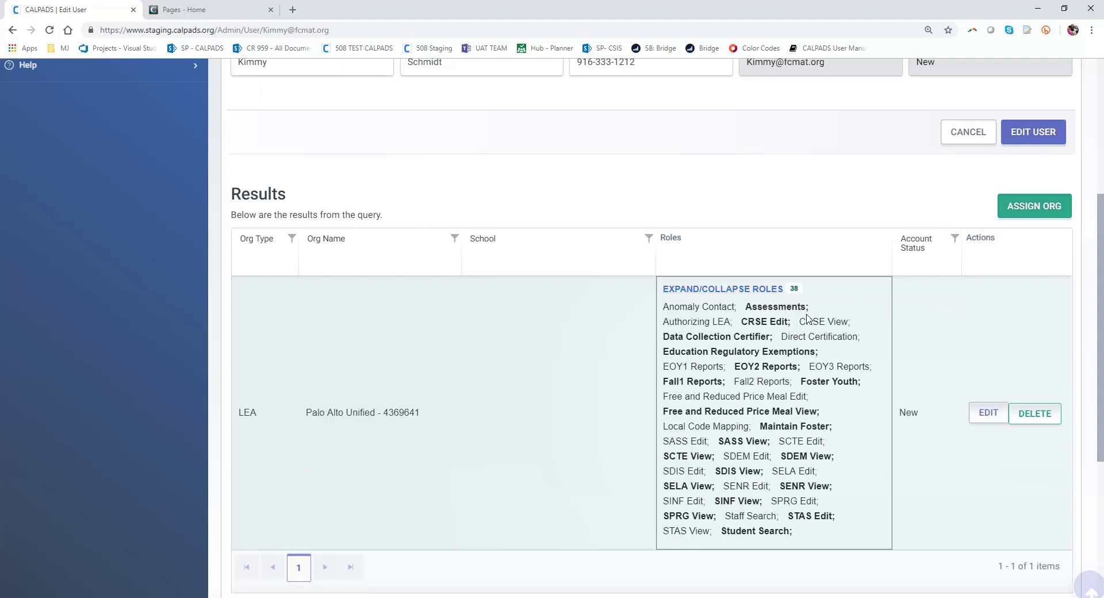
pyautogui.click(753, 289)
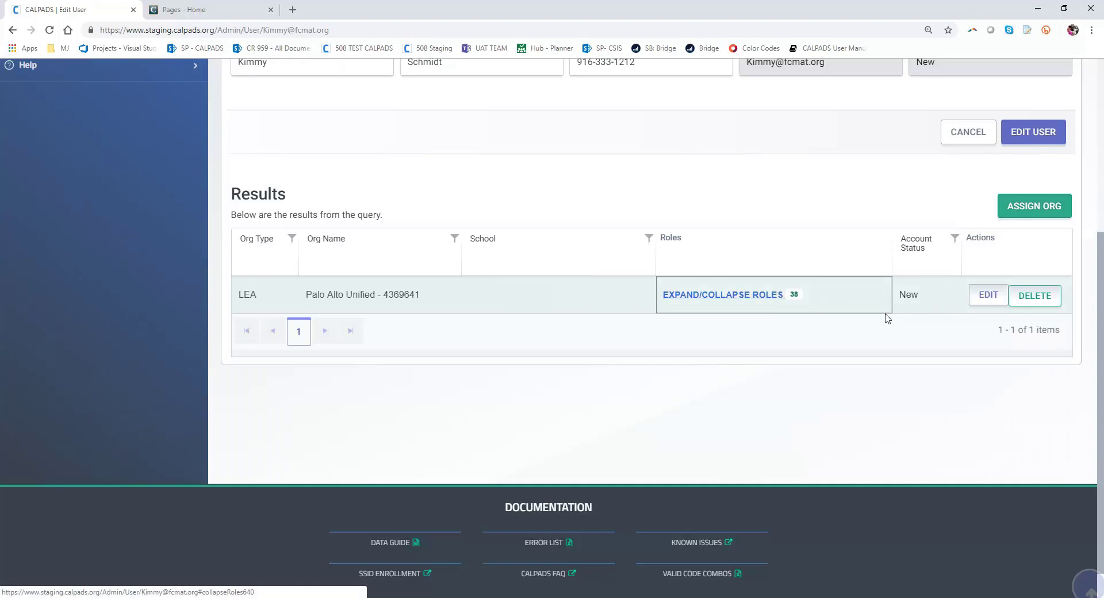
pyautogui.click(987, 296)
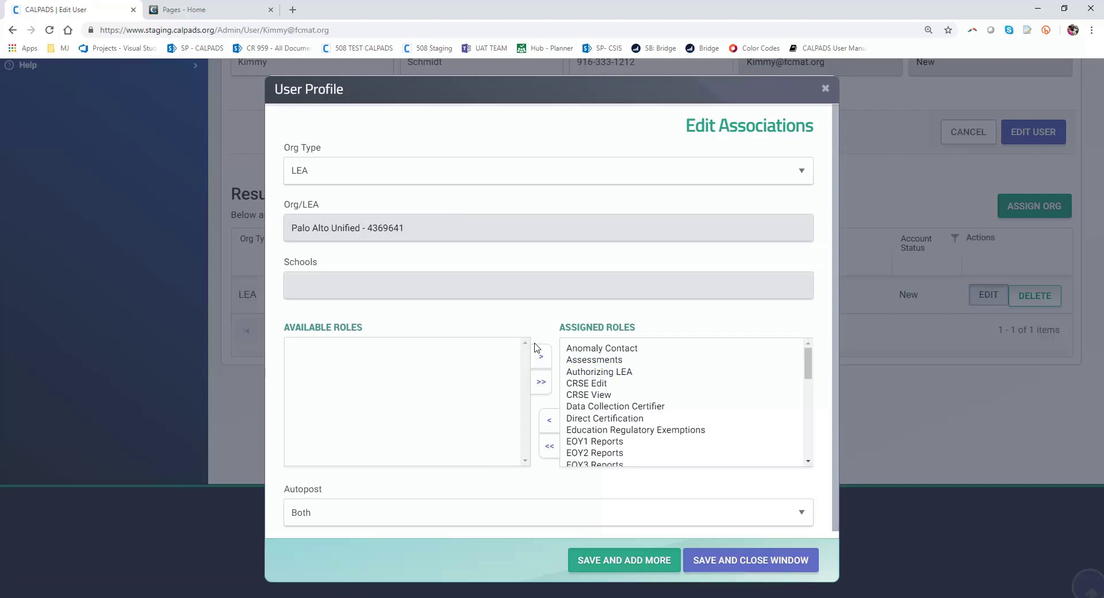
pyautogui.moveTo(810, 367); pyautogui.dragTo(807, 374)
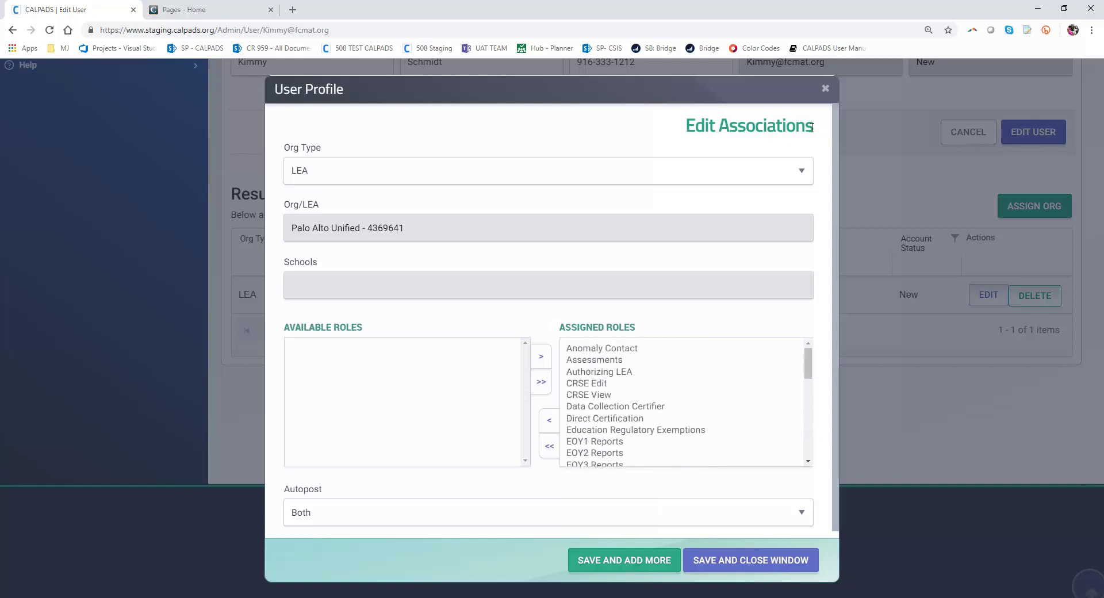
pyautogui.click(826, 89)
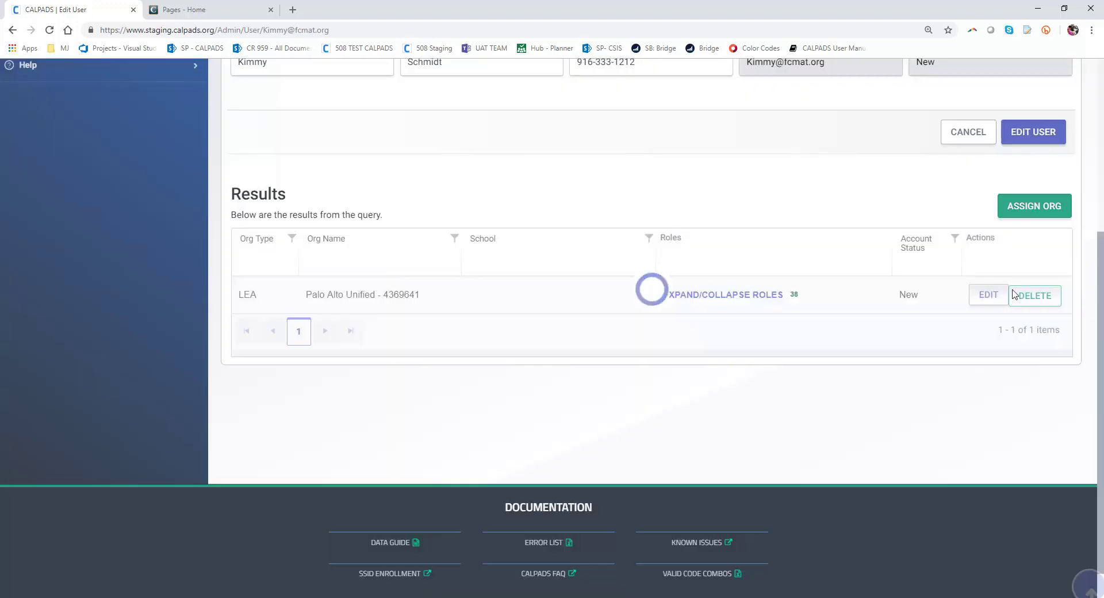
# Step: Delete the Palo Alto Unified - 4369641 association and close the Org deleted banner
pyautogui.scroll(3, 968, 377)
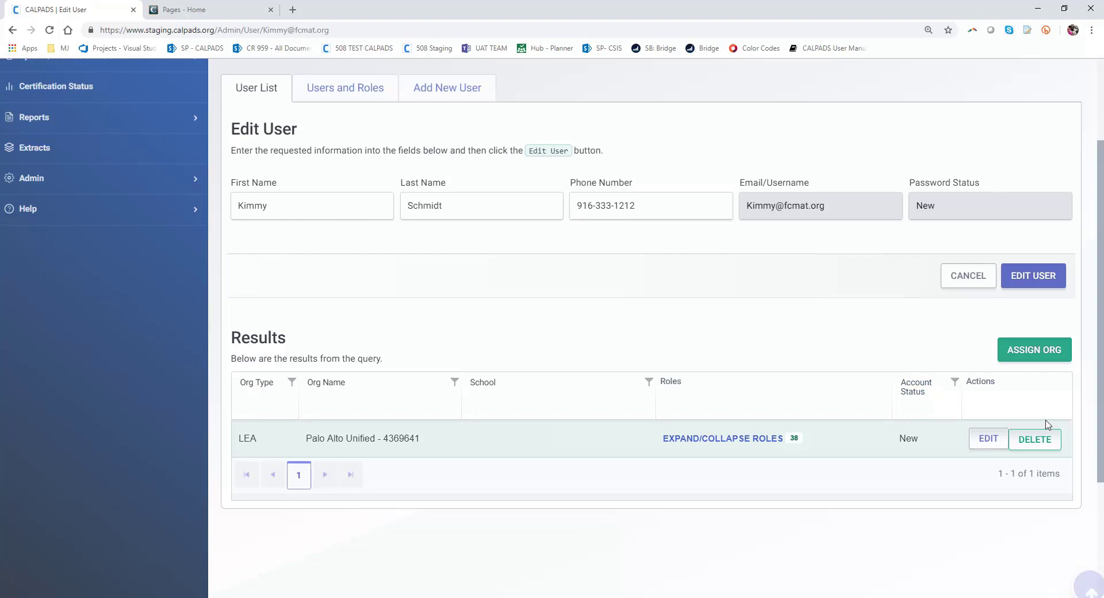
pyautogui.click(1028, 446)
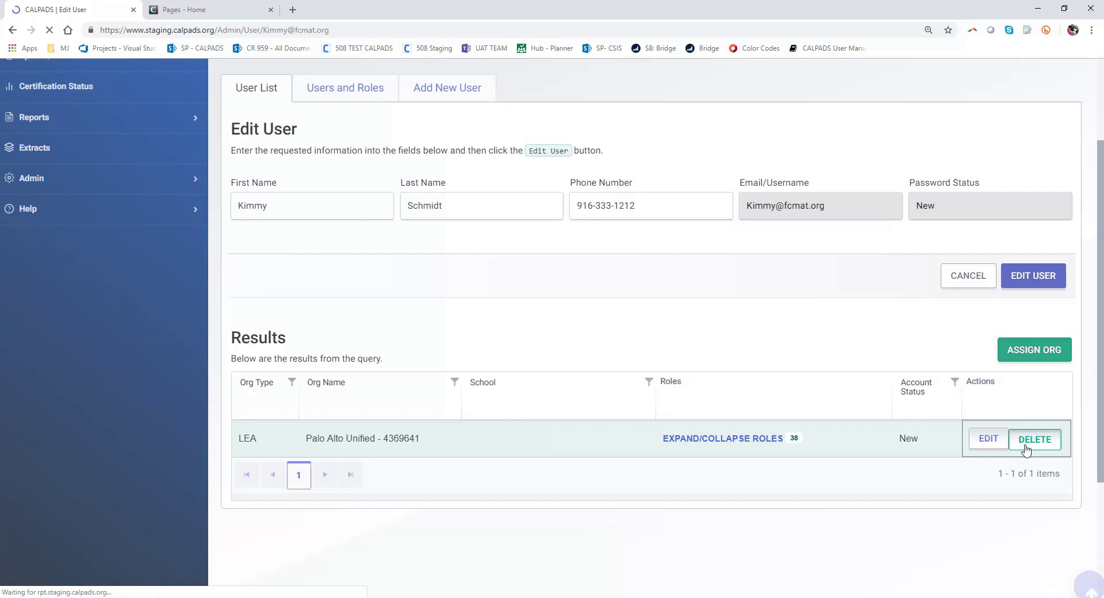
pyautogui.scroll(-1, 833, 470)
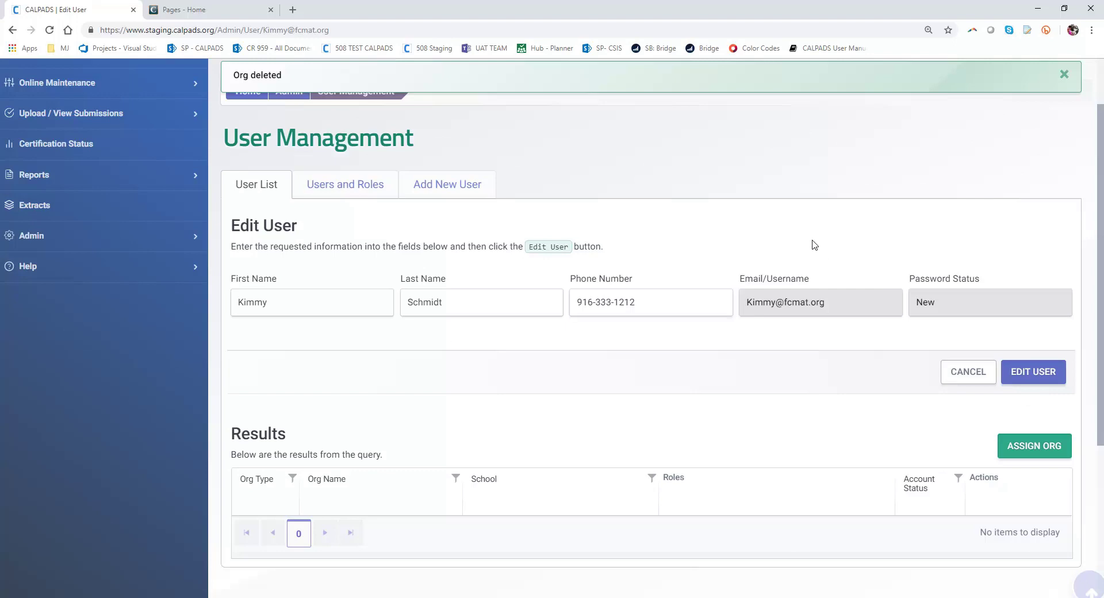
pyautogui.scroll(-1, 812, 241)
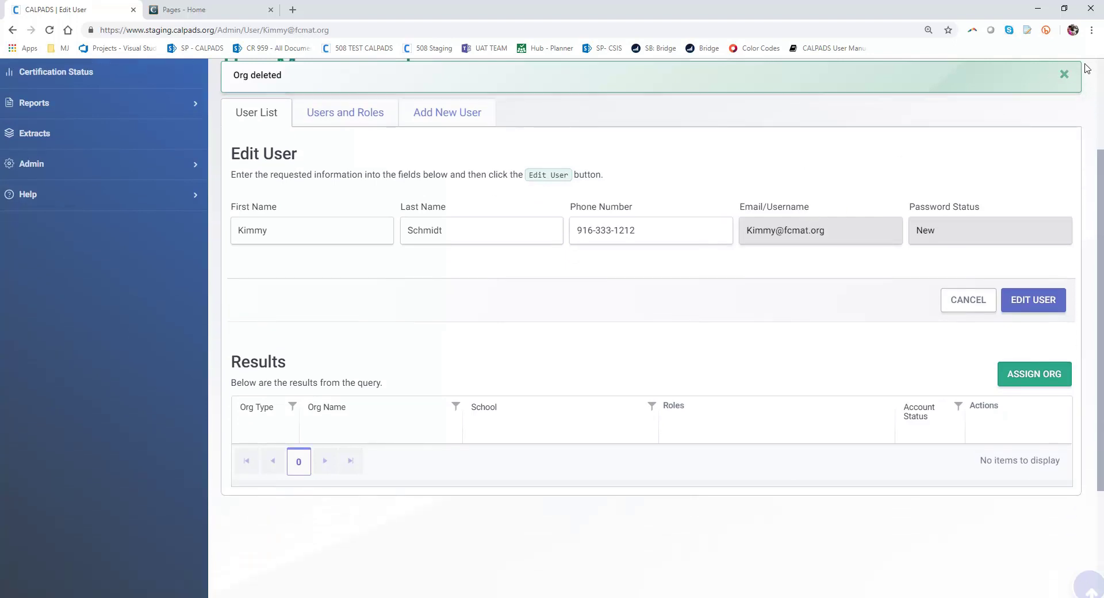
pyautogui.click(1065, 74)
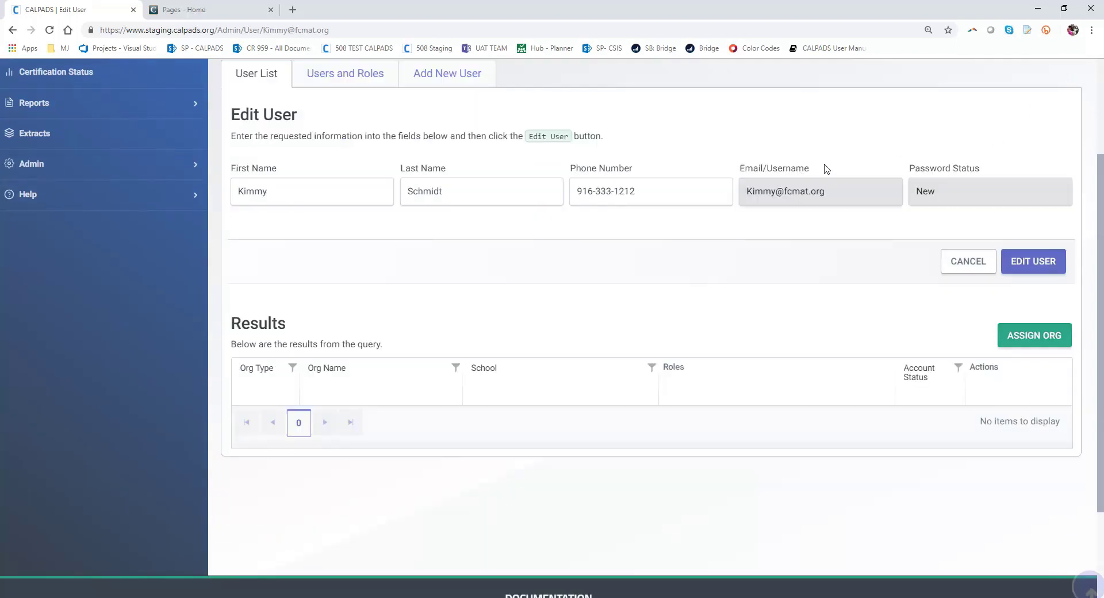